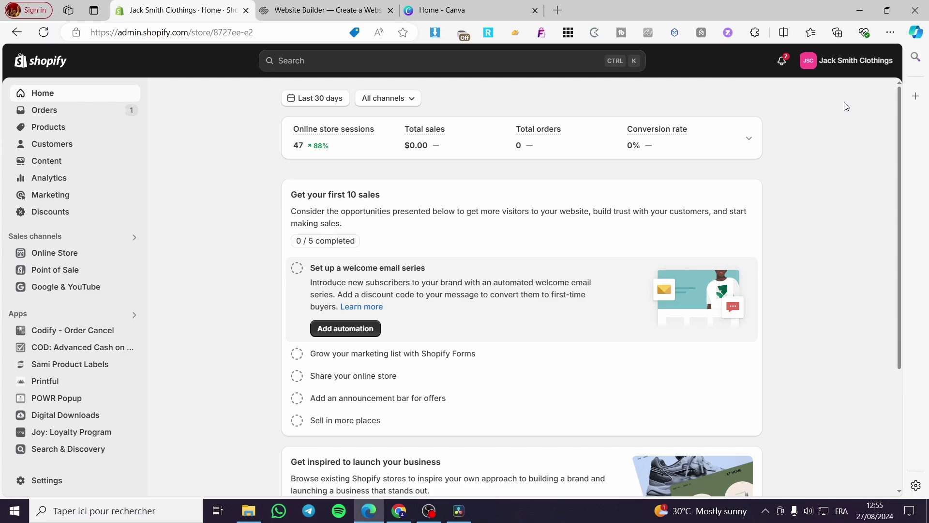
# Browse the Products list, then open the Online Store Themes page showing the current Dawn theme
pyautogui.click(43, 129)
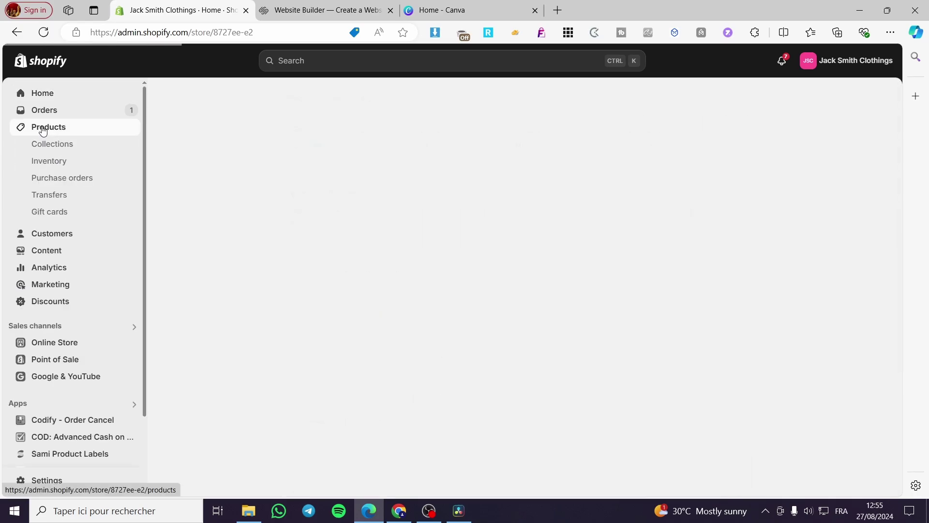
pyautogui.scroll(-3, 557, 354)
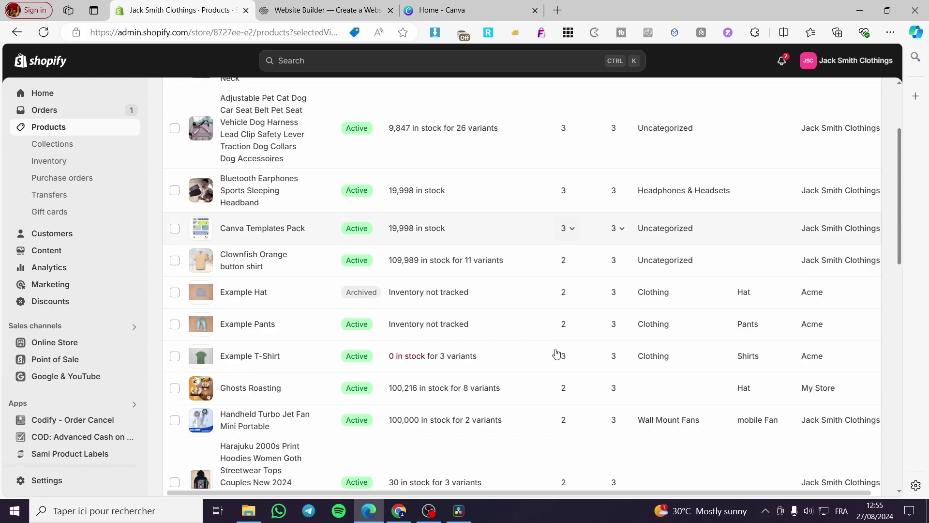
pyautogui.scroll(-8, 560, 346)
pyautogui.scroll(11, 566, 353)
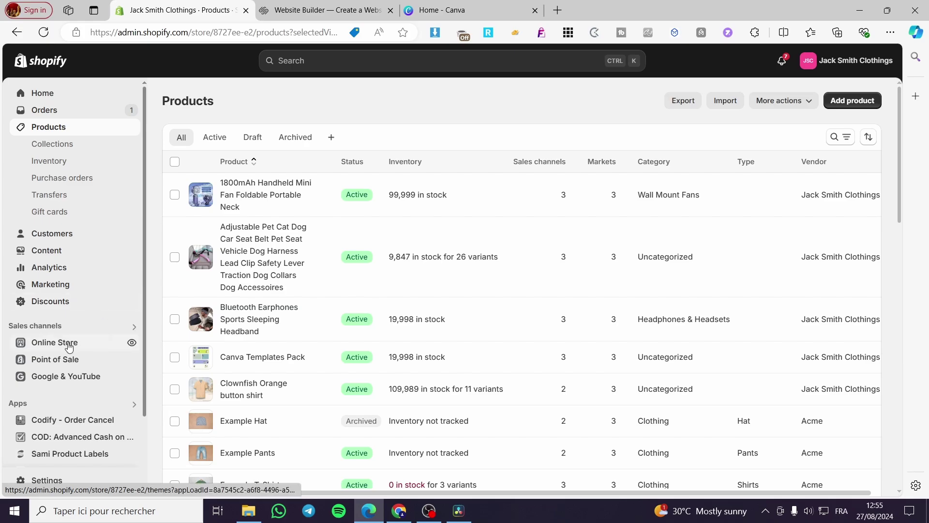
pyautogui.click(49, 344)
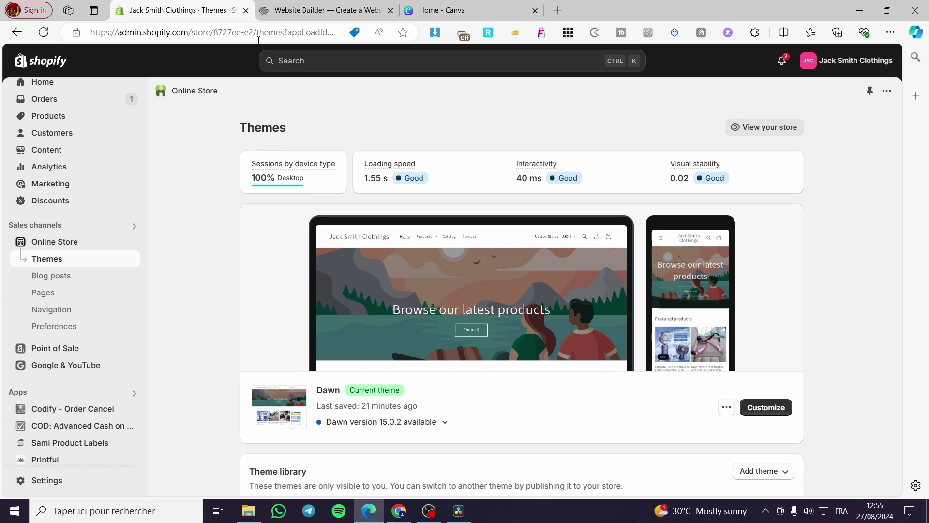
# Open the live storefront in a new tab, browse the Catalog page, then return to Home
pyautogui.click(777, 136)
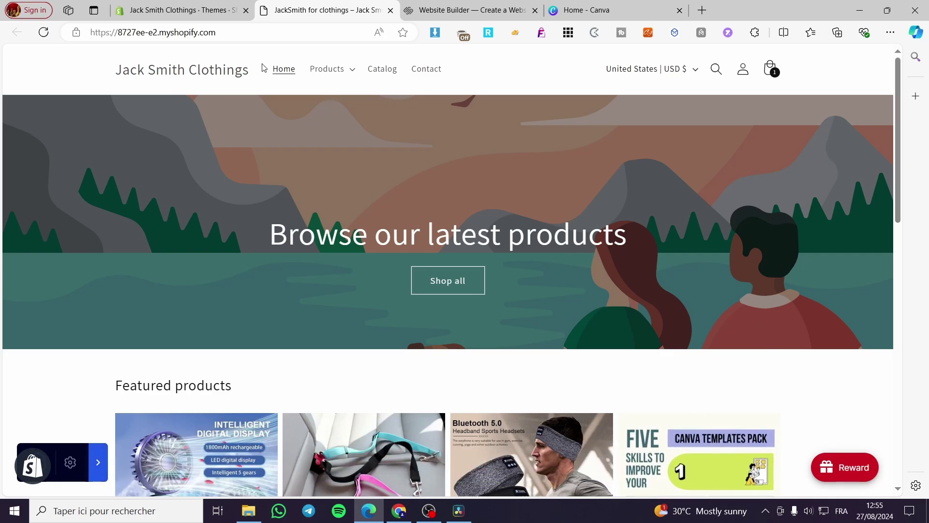
pyautogui.click(396, 72)
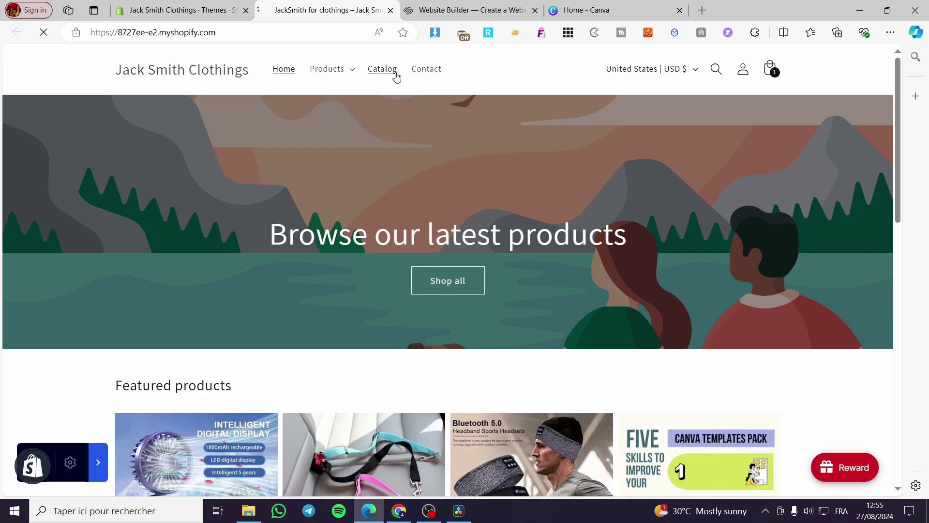
pyautogui.scroll(-3, 500, 216)
pyautogui.scroll(-5, 503, 221)
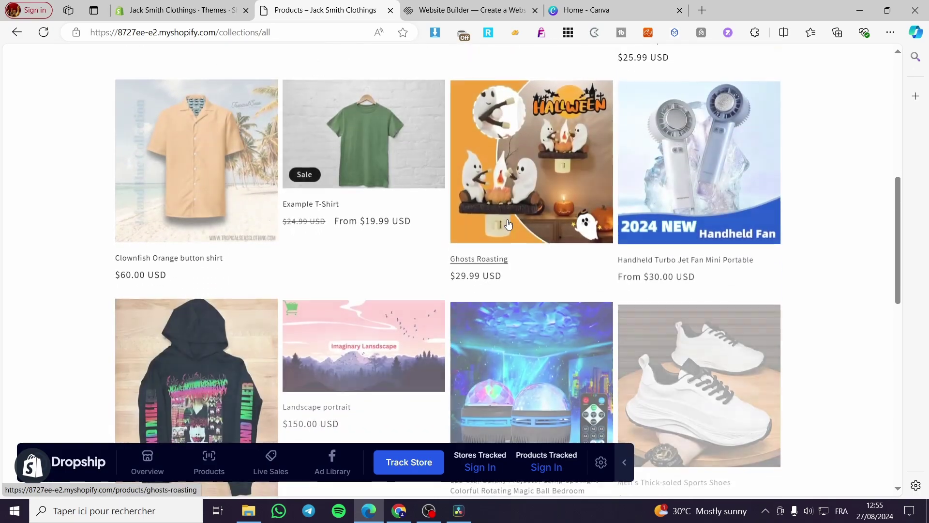
pyautogui.scroll(10, 358, 166)
pyautogui.click(287, 72)
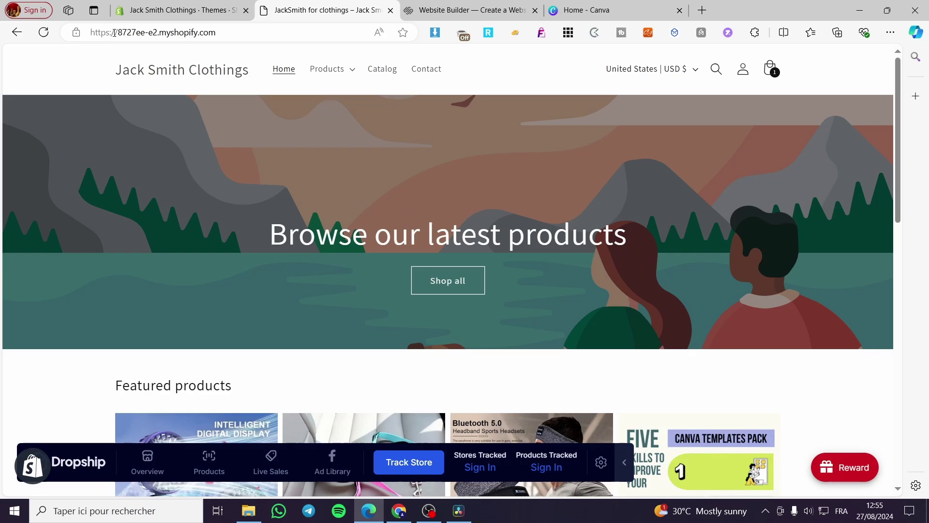
# Load the storefront's /collections/all page, fixing the mistyped /collection/all address that gave a 404
pyautogui.click(261, 32)
pyautogui.click(229, 32)
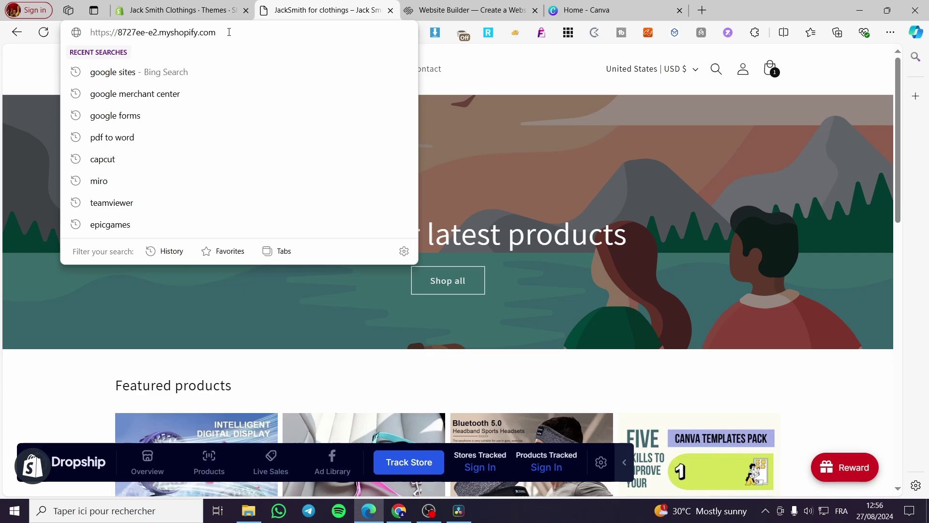
pyautogui.write('/')
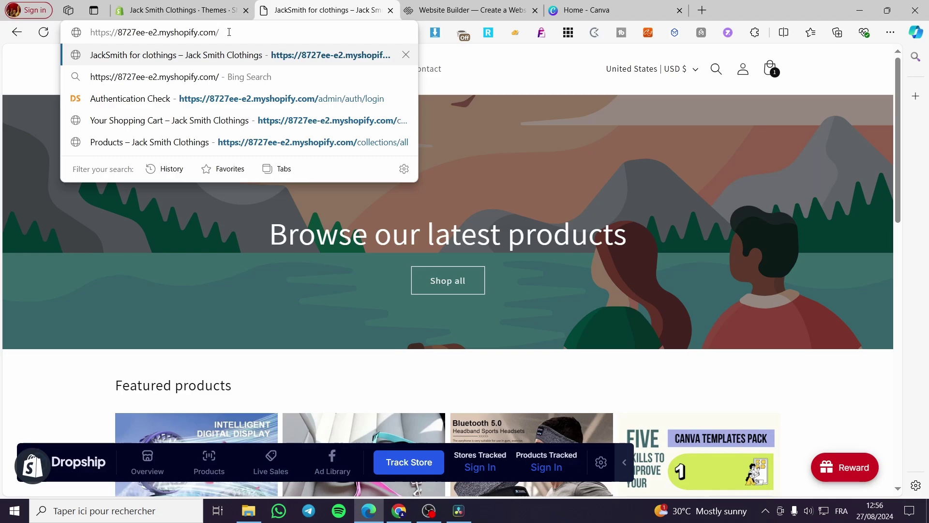
pyautogui.write('collec')
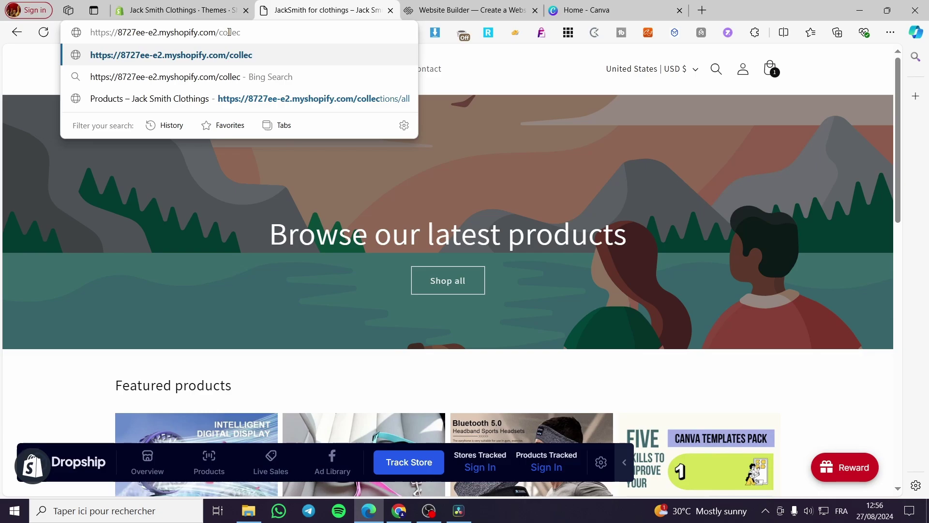
pyautogui.write('tion')
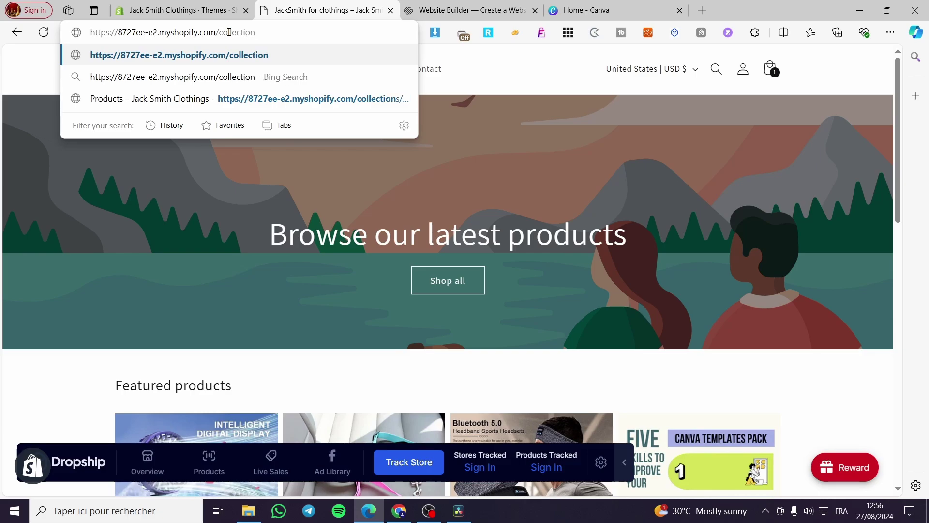
pyautogui.write('/')
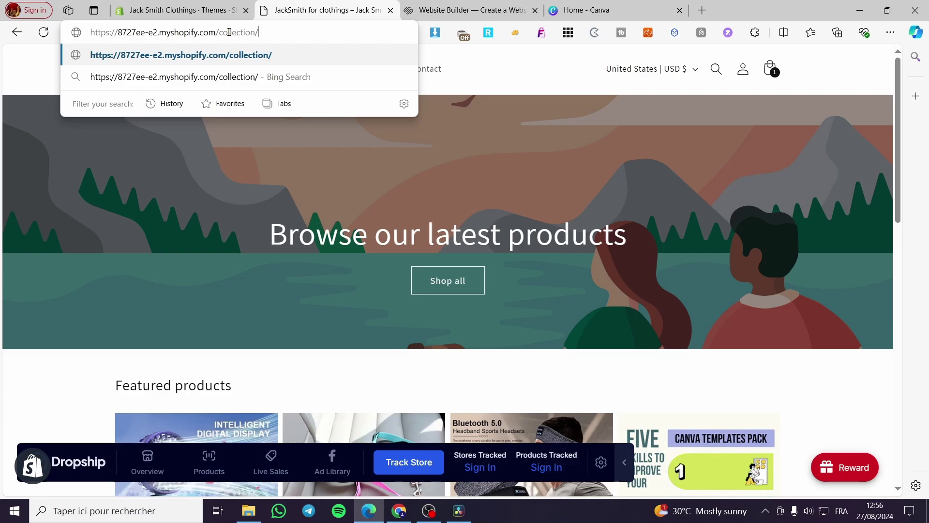
pyautogui.write('all')
pyautogui.press('Return')
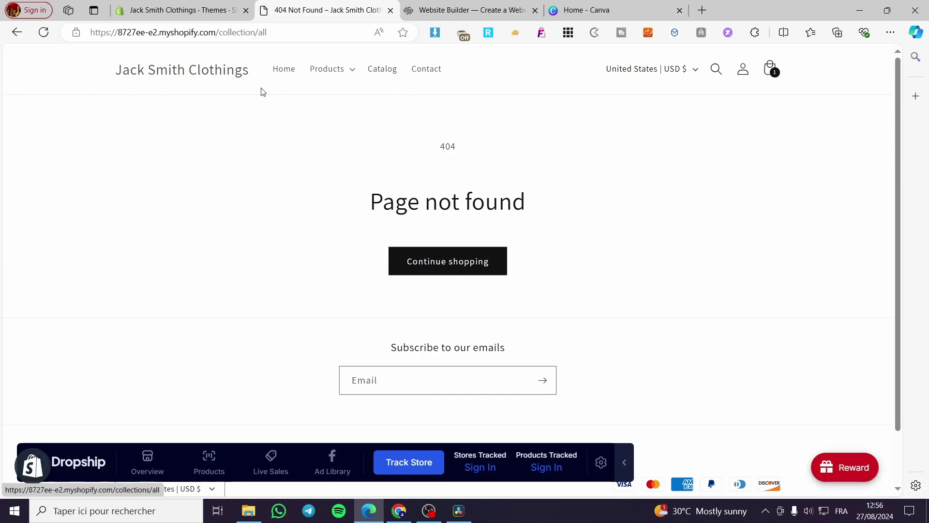
pyautogui.click(256, 32)
pyautogui.click(256, 33)
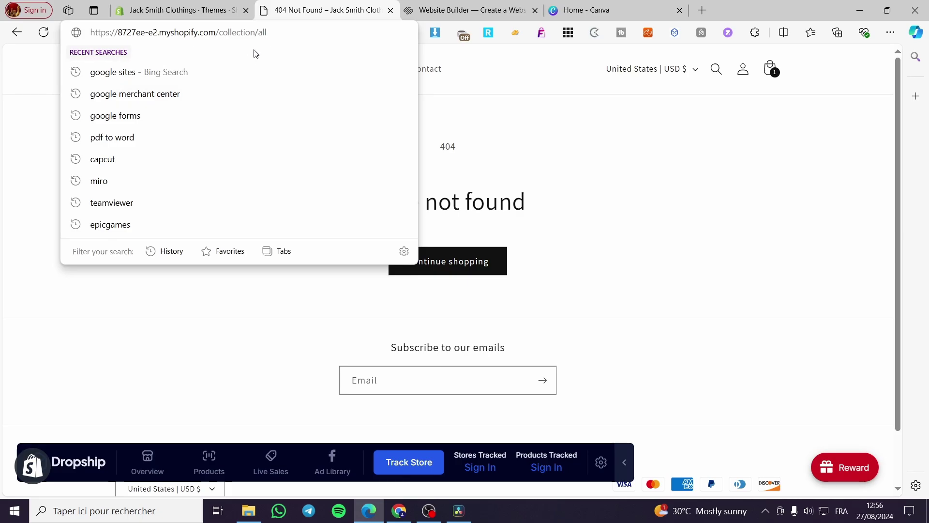
pyautogui.write('s')
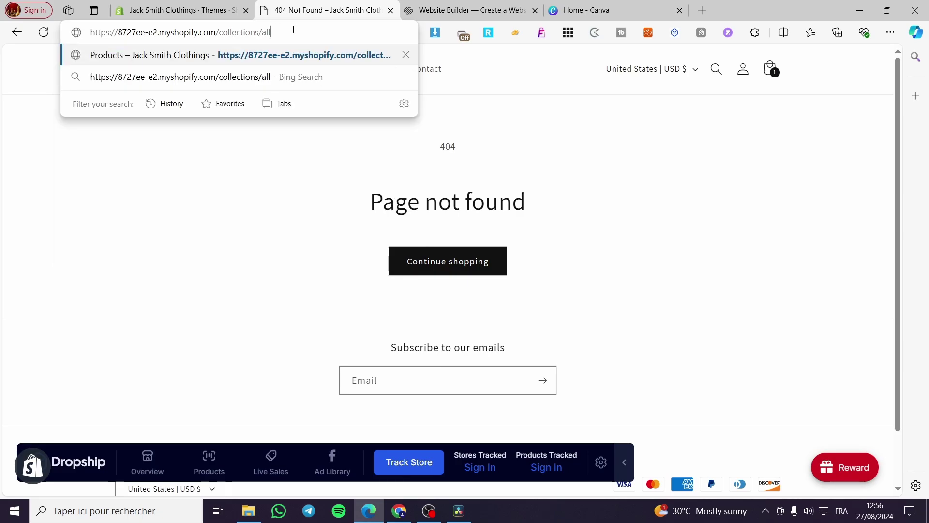
pyautogui.press('Return')
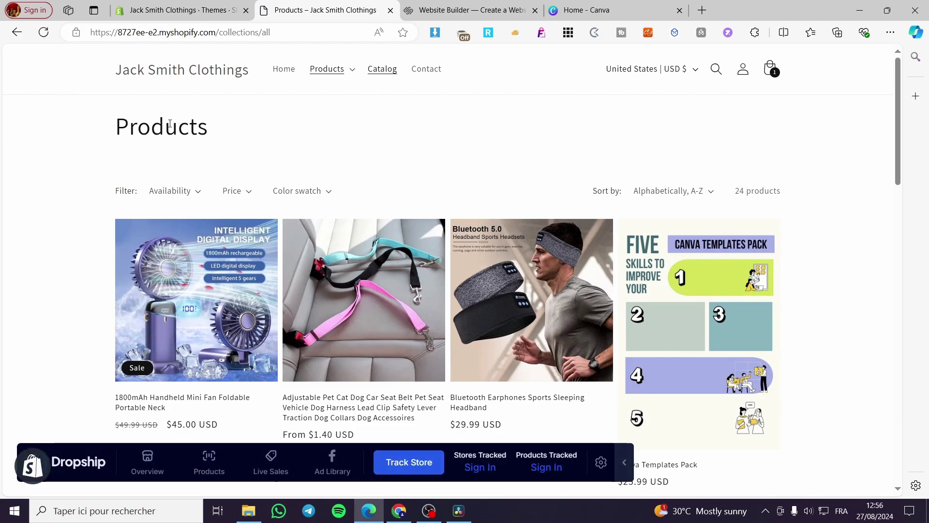
# View page 2 of the product listing, then go back to page 1
pyautogui.scroll(-12, 557, 271)
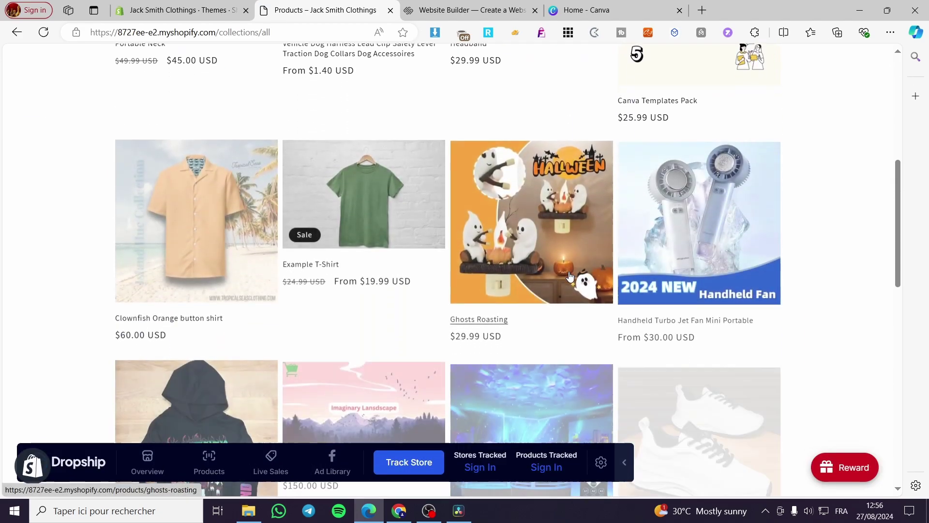
pyautogui.scroll(-7, 560, 262)
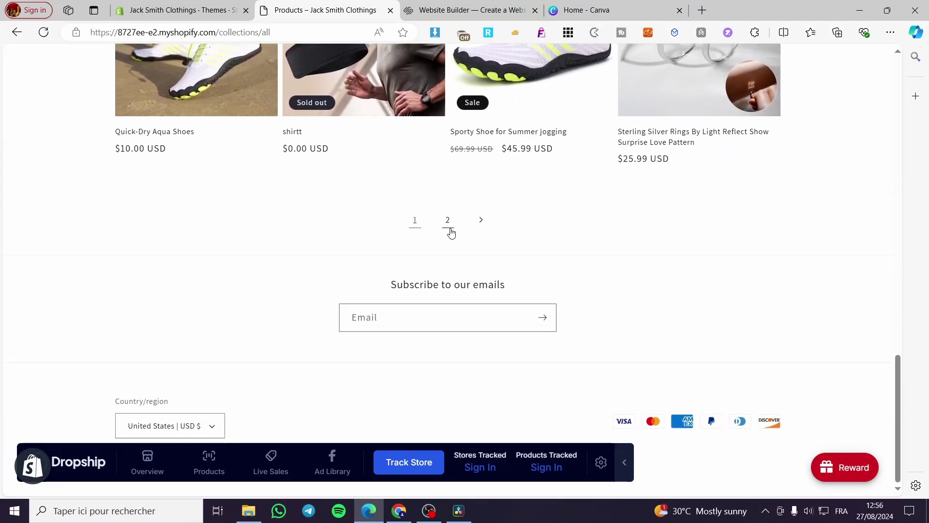
pyautogui.click(445, 232)
pyautogui.scroll(-5, 458, 355)
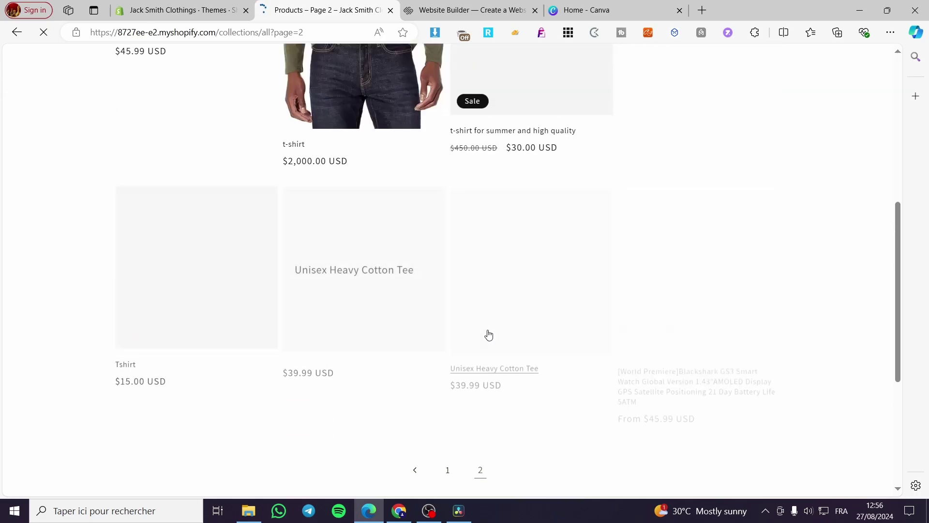
pyautogui.scroll(-3, 343, 320)
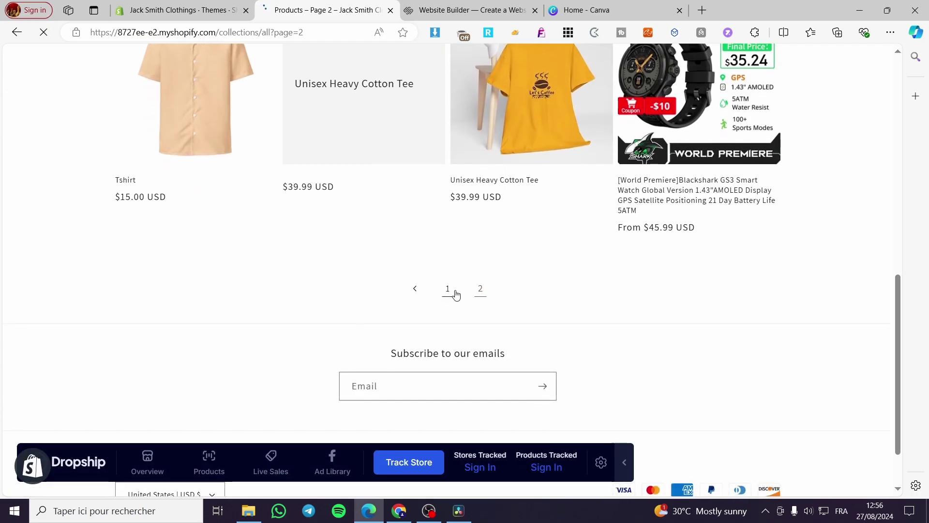
pyautogui.scroll(4, 455, 292)
pyautogui.scroll(-7, 432, 358)
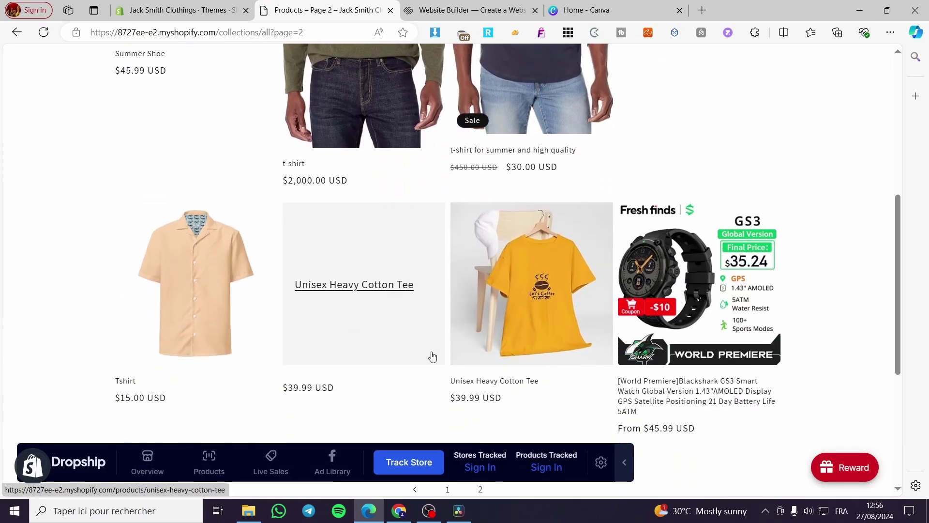
pyautogui.click(441, 411)
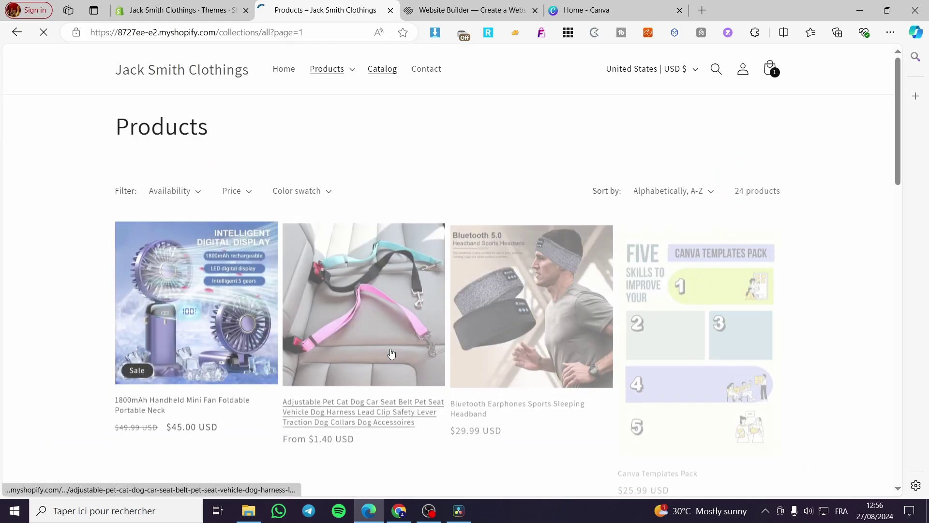
pyautogui.scroll(-20, 629, 310)
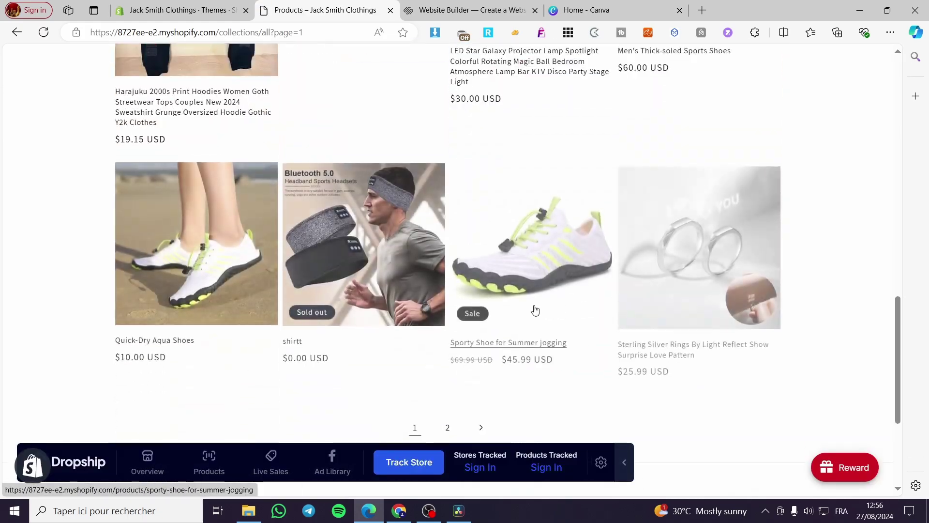
pyautogui.scroll(16, 484, 339)
pyautogui.scroll(5, 461, 350)
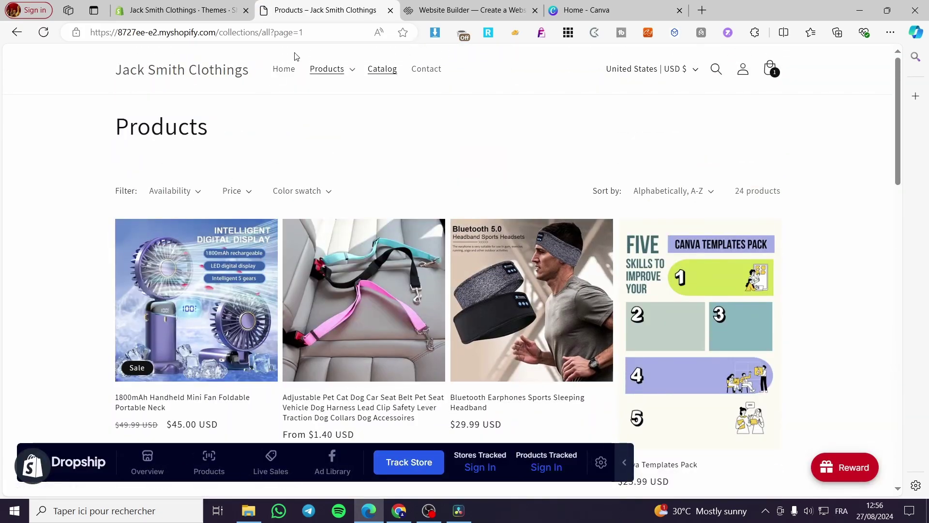
# Delete '?page=1' from the address so it ends in collections/all
pyautogui.click(305, 32)
pyautogui.moveTo(305, 32); pyautogui.dragTo(66, 32)
pyautogui.press('BackSpace')
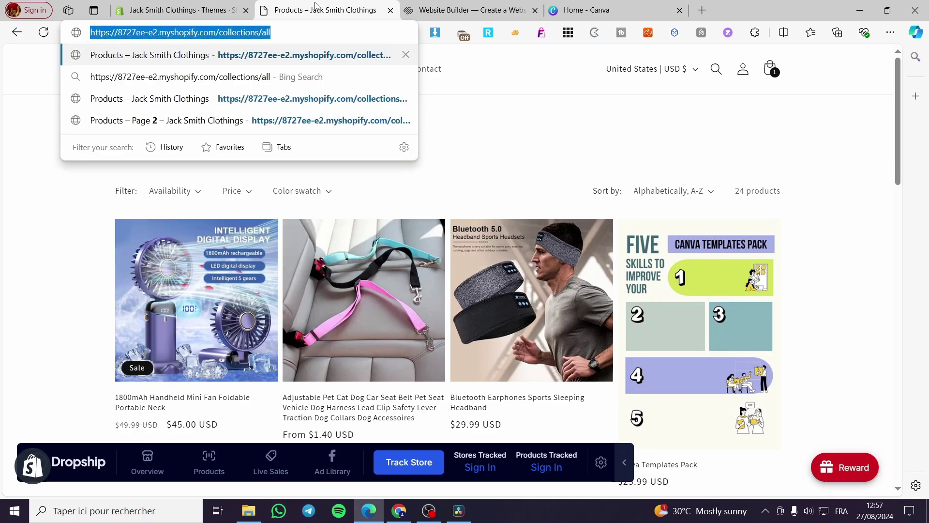
# Back in the admin, open the Main menu under Online Store > Navigation and review its items
pyautogui.click(177, 7)
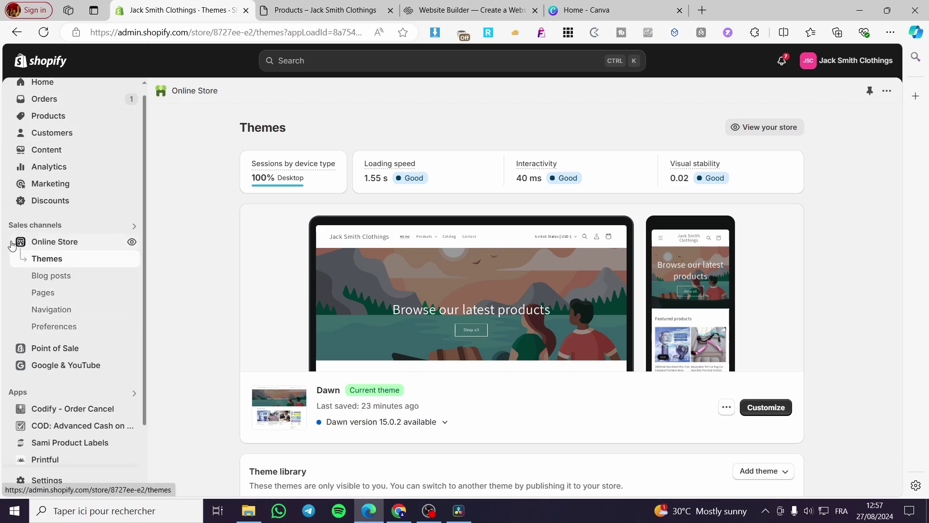
pyautogui.click(47, 295)
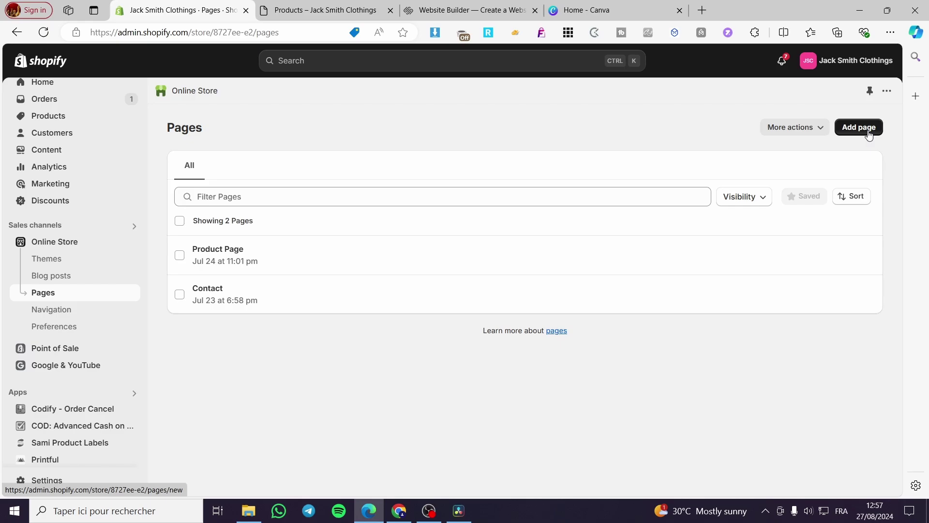
pyautogui.click(56, 311)
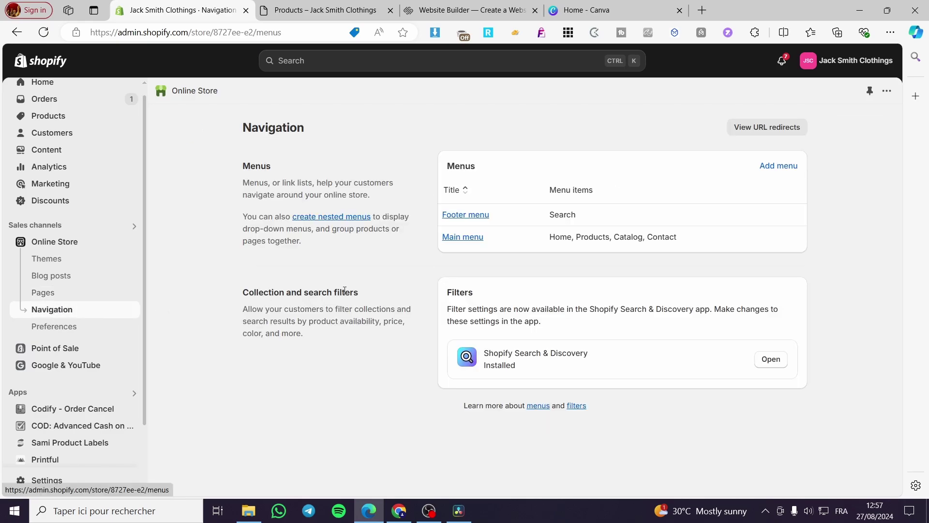
pyautogui.click(479, 238)
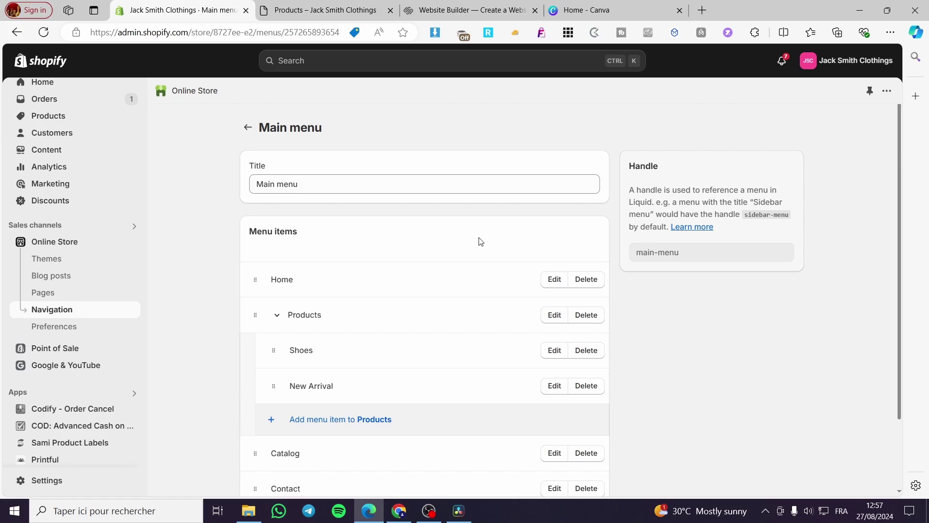
pyautogui.scroll(-2, 694, 391)
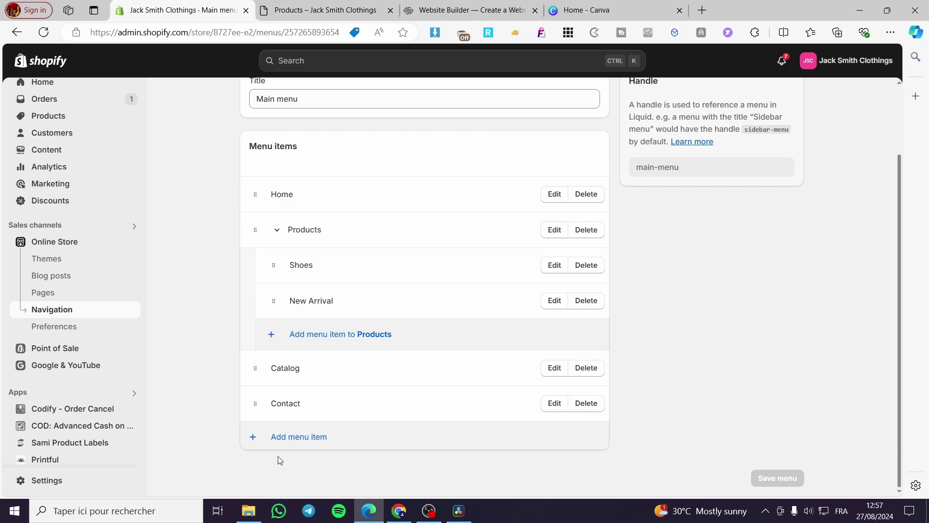
# Add a new menu item named 'All The Products' linking to the pasted collections/all URL
pyautogui.click(301, 442)
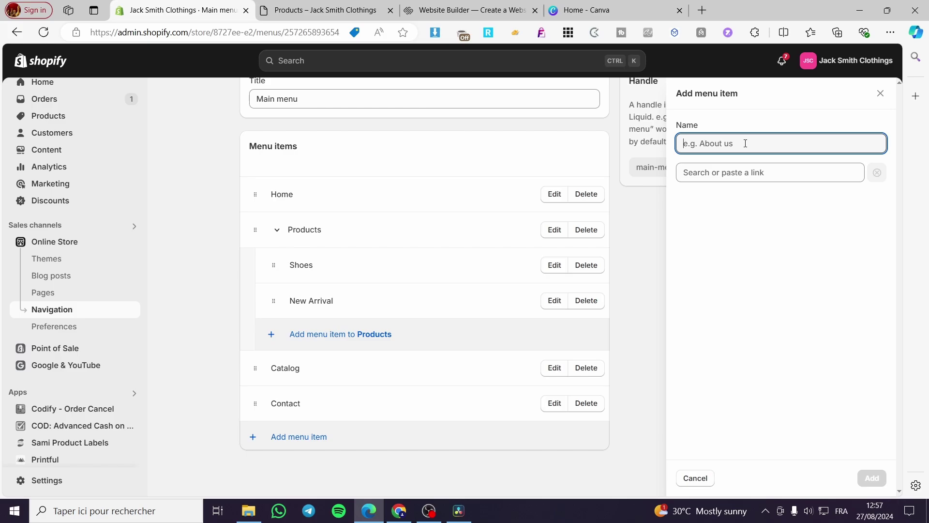
pyautogui.write('All T')
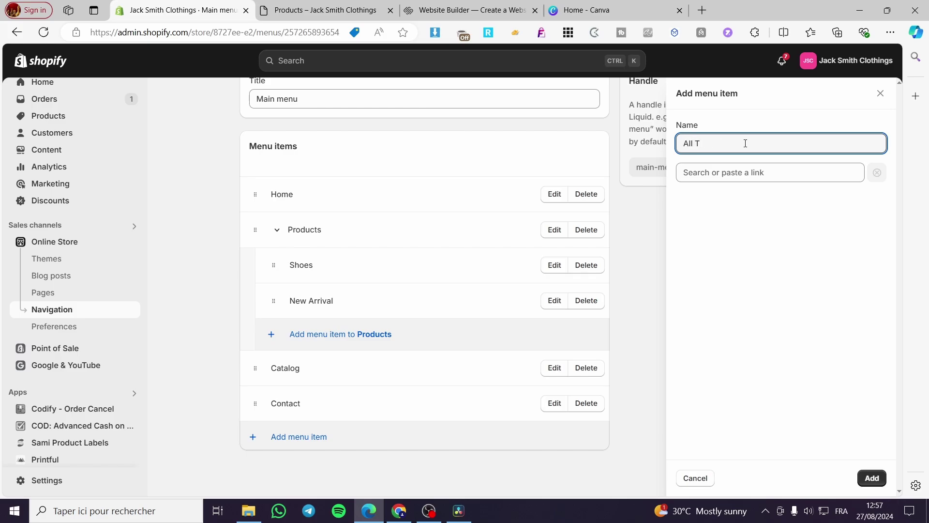
pyautogui.write('he Products')
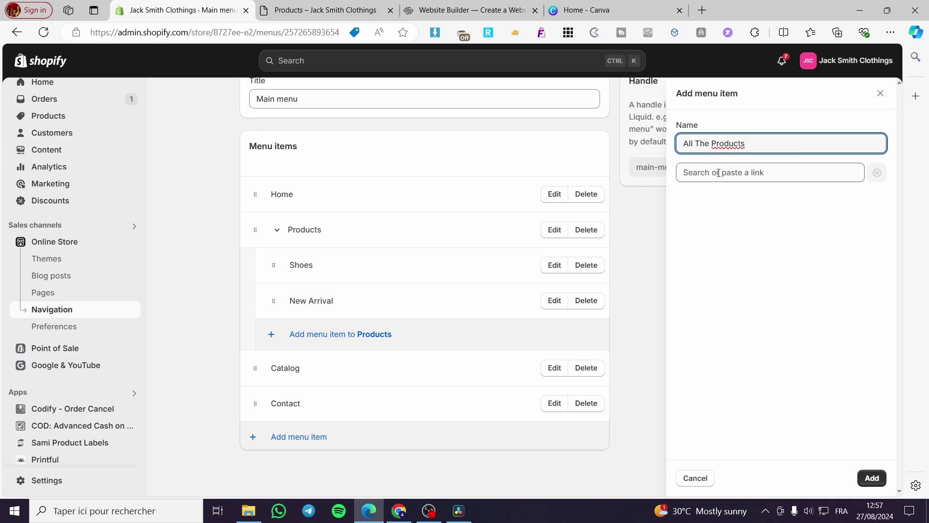
pyautogui.click(802, 176)
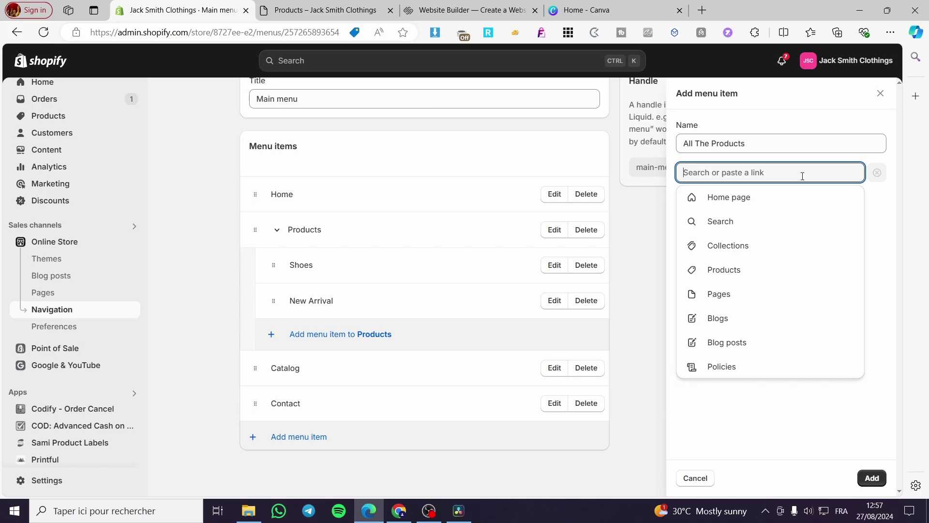
pyautogui.hotkey('ctrl', 'v')
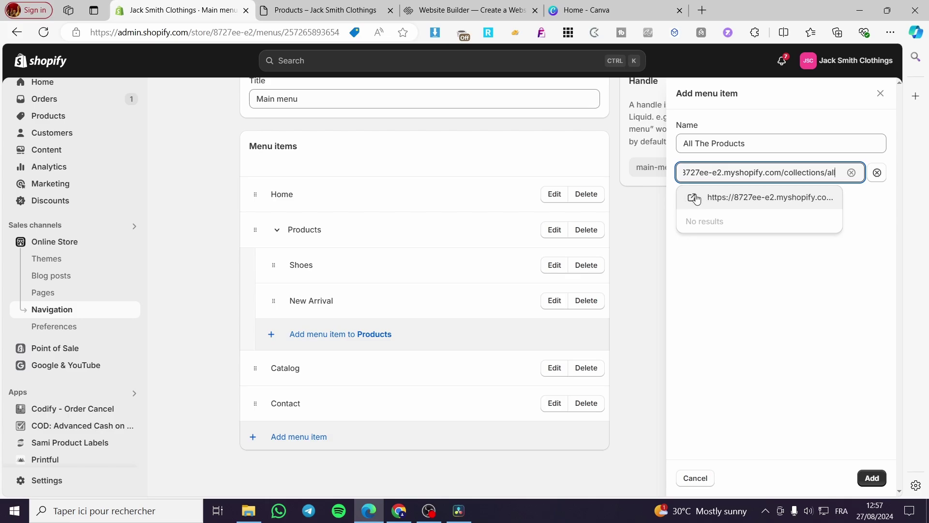
pyautogui.click(749, 202)
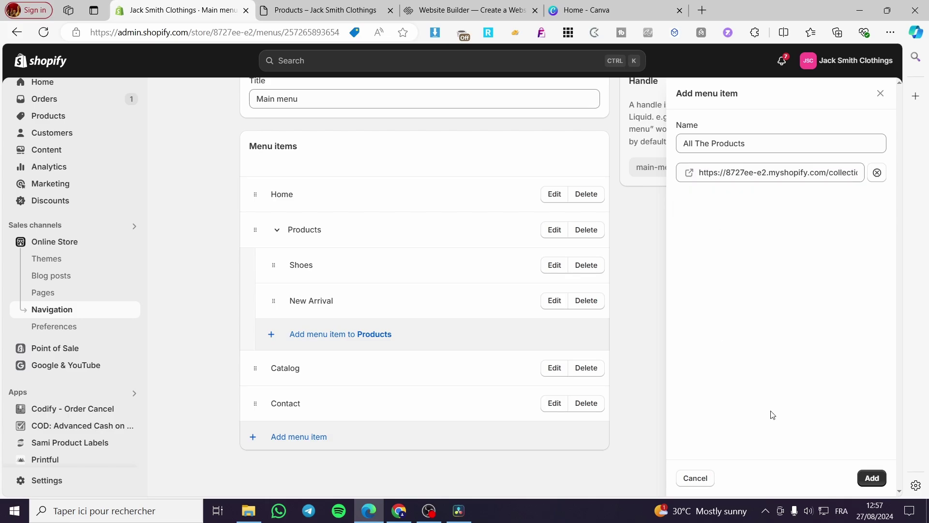
# Add 'All The Products', drag it directly below Home, and save the Main menu
pyautogui.click(872, 478)
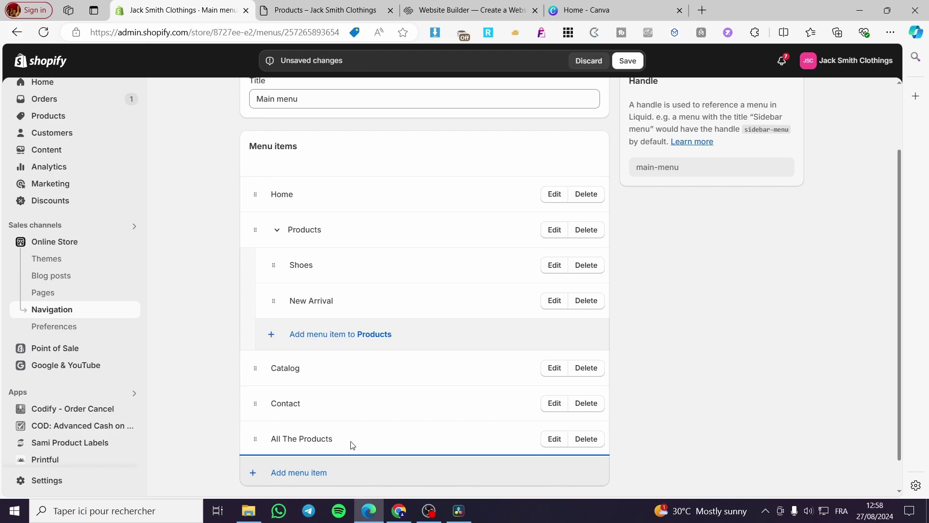
pyautogui.moveTo(255, 439); pyautogui.dragTo(257, 255)
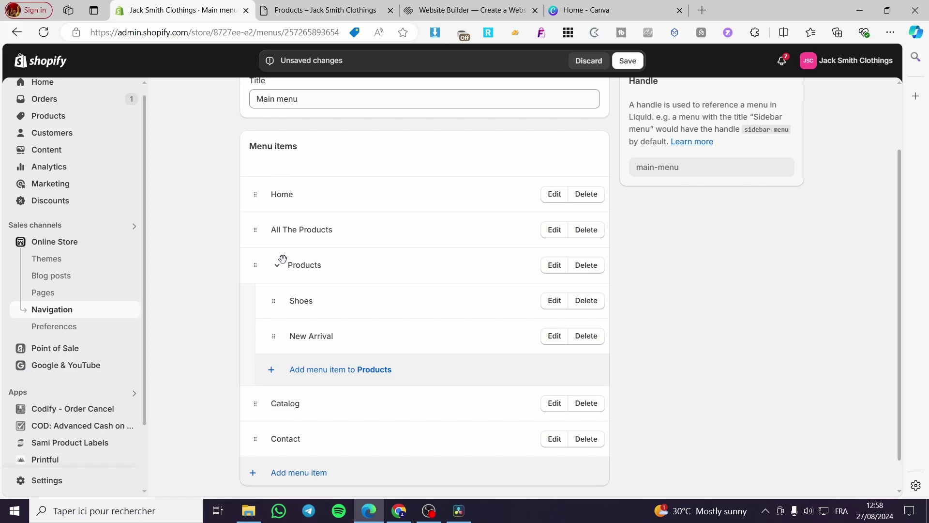
pyautogui.click(627, 60)
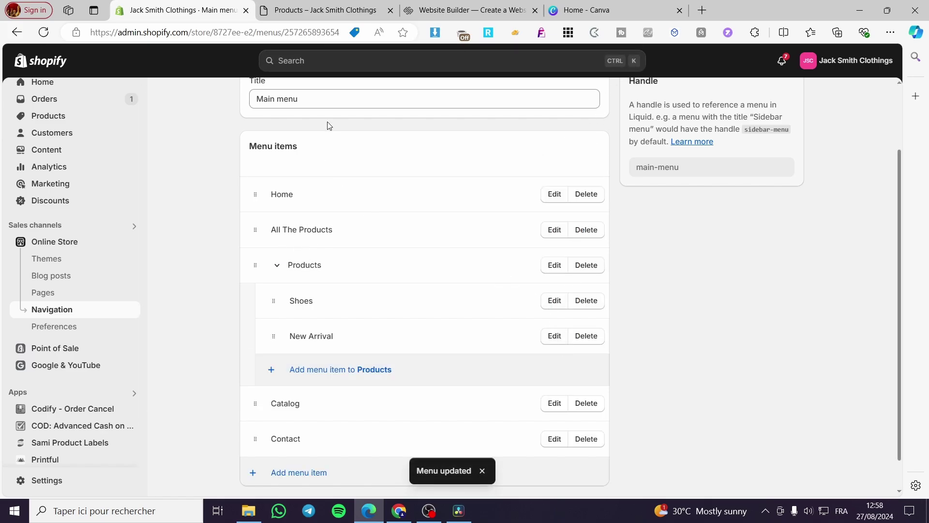
# On the storefront tab, follow Home and reload the page repeatedly to pick up menu changes
pyautogui.click(310, 10)
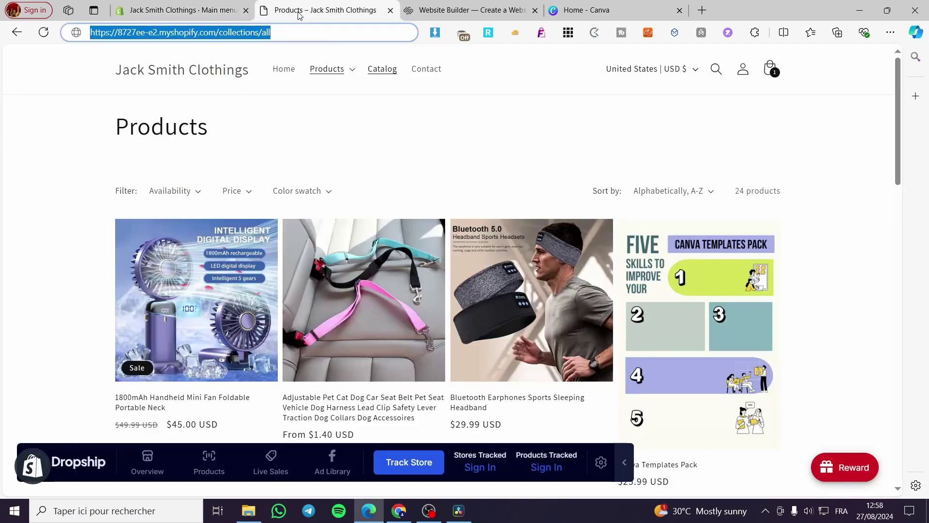
pyautogui.click(151, 70)
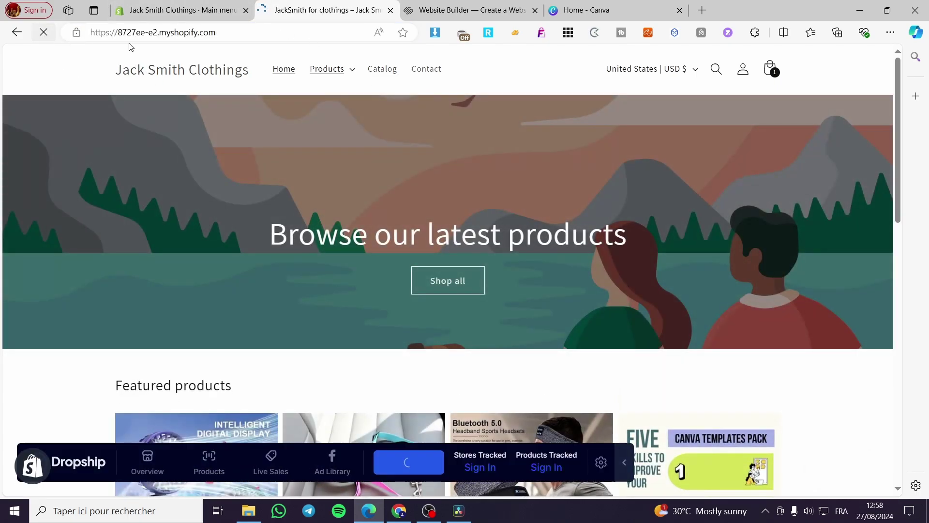
pyautogui.click(44, 32)
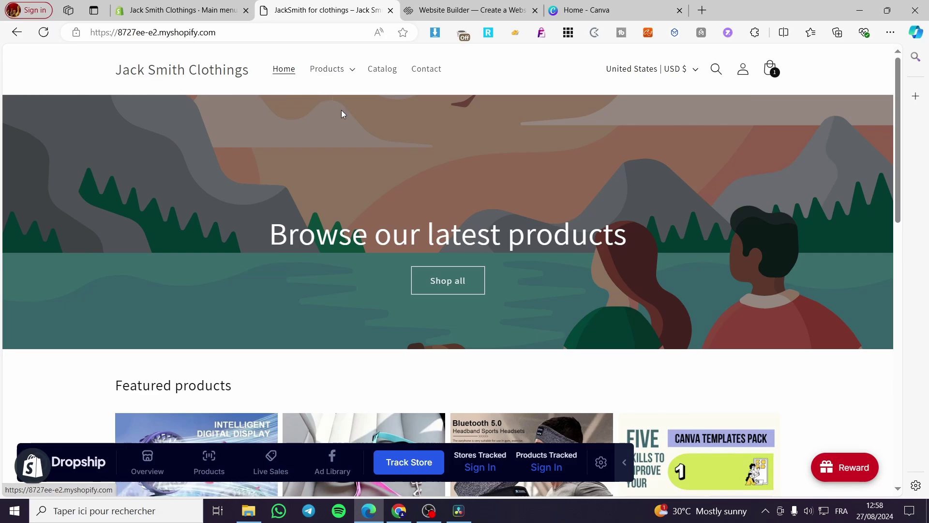
pyautogui.click(43, 34)
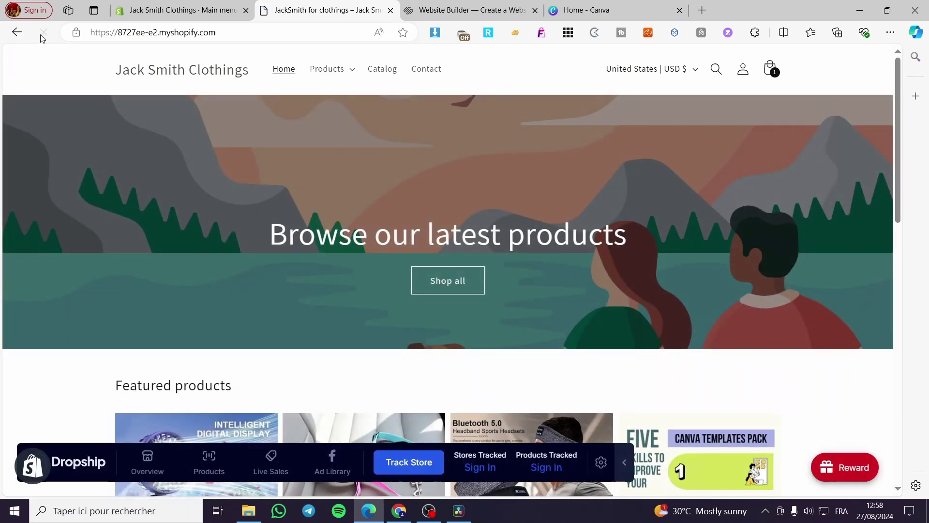
pyautogui.click(43, 34)
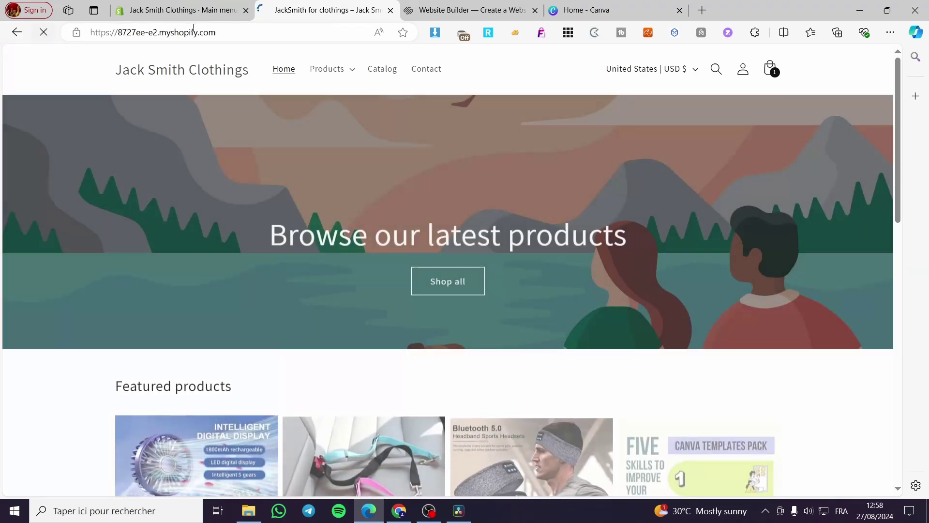
# Return to the Main menu settings and check All The Products sits below Home
pyautogui.click(180, 11)
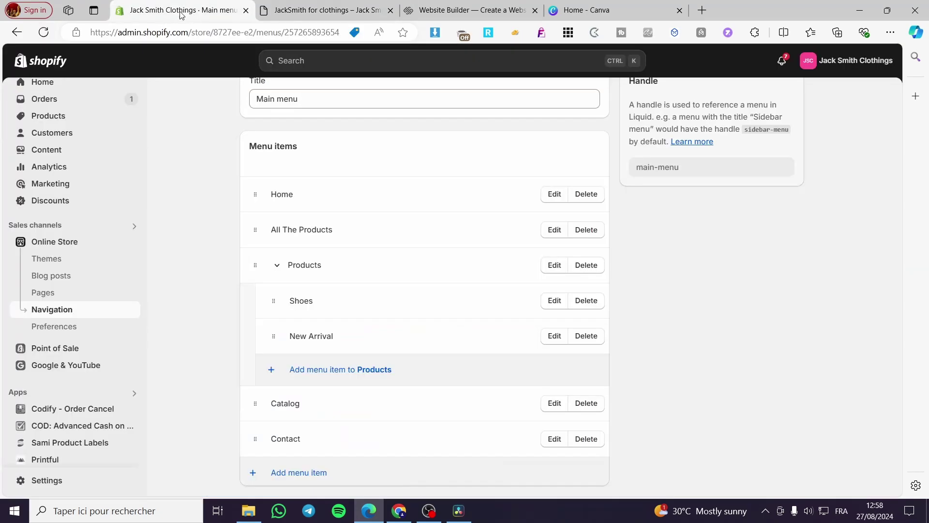
pyautogui.scroll(-1, 687, 336)
pyautogui.scroll(3, 769, 478)
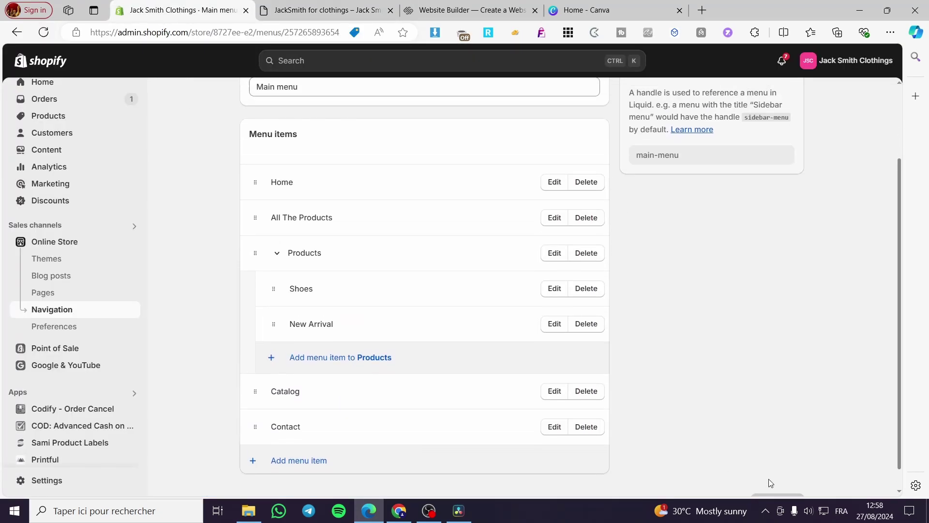
pyautogui.click(309, 10)
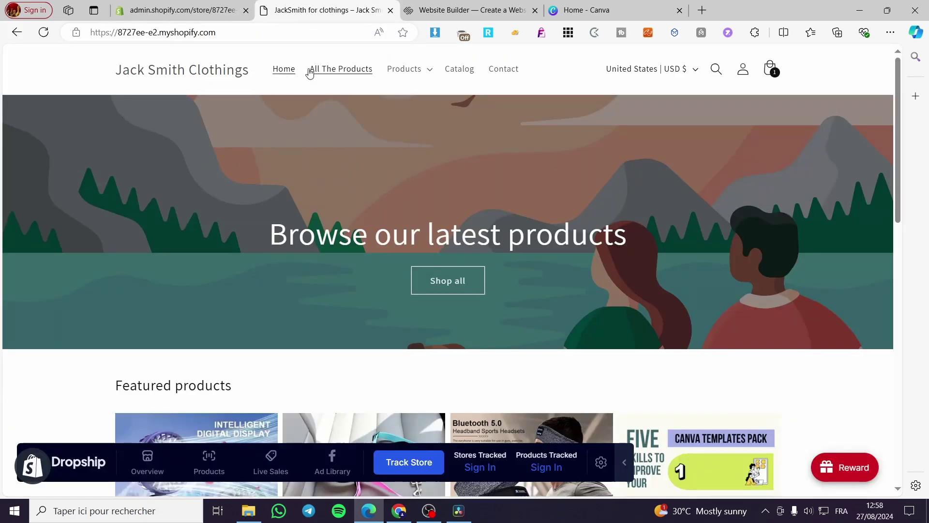
pyautogui.click(361, 74)
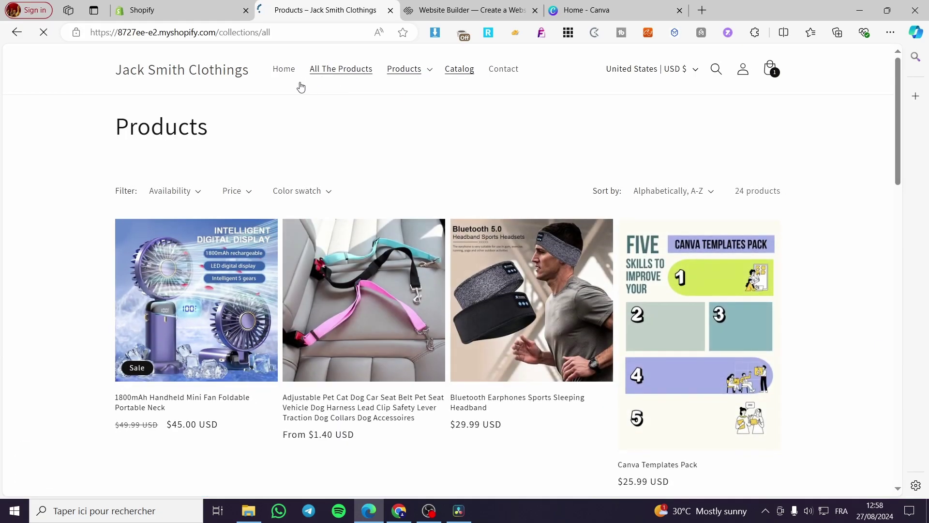
pyautogui.scroll(-6, 831, 276)
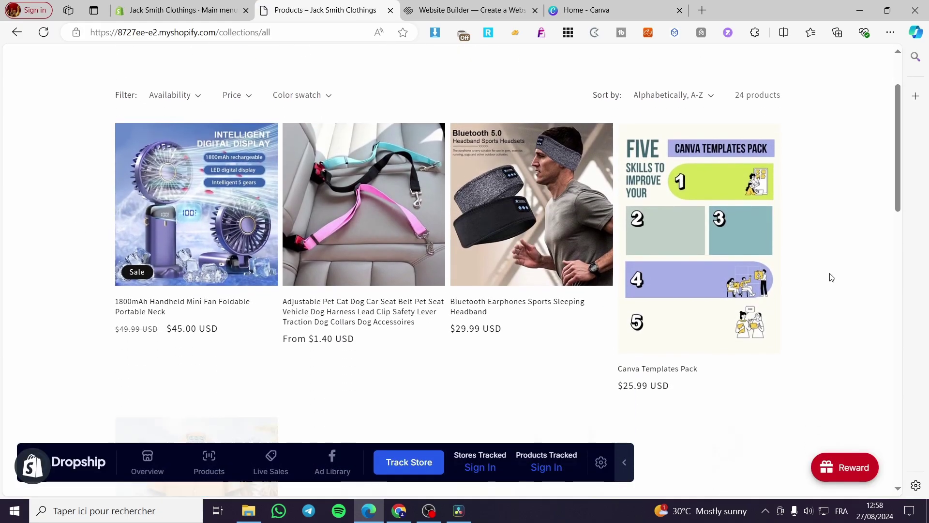
pyautogui.scroll(-13, 490, 196)
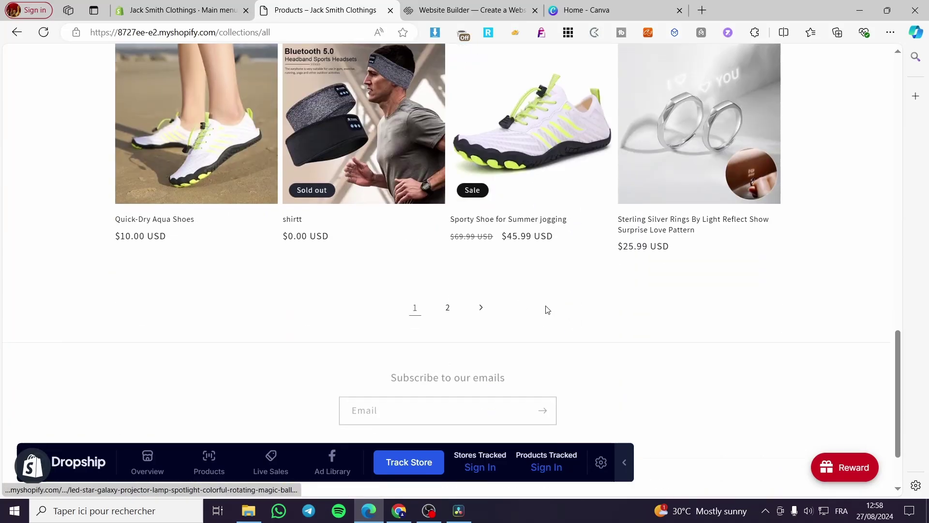
pyautogui.click(448, 308)
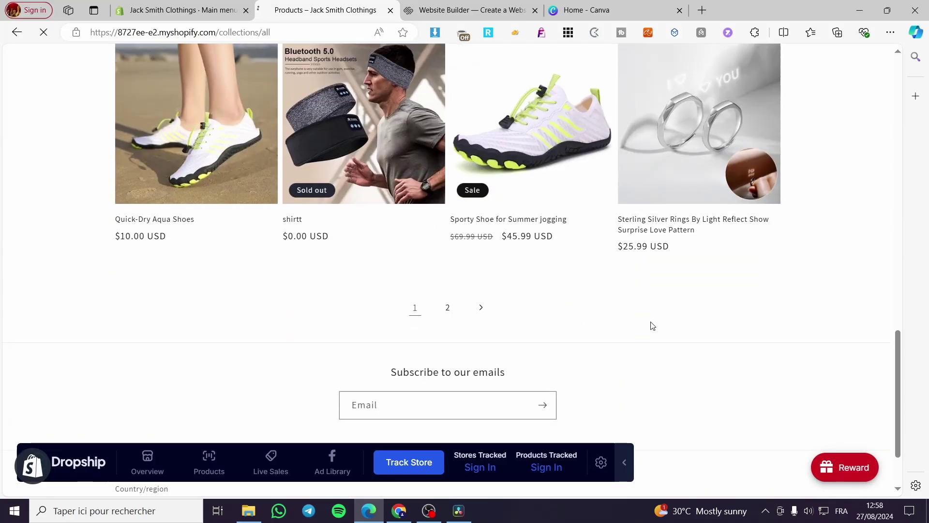
pyautogui.scroll(-7, 692, 356)
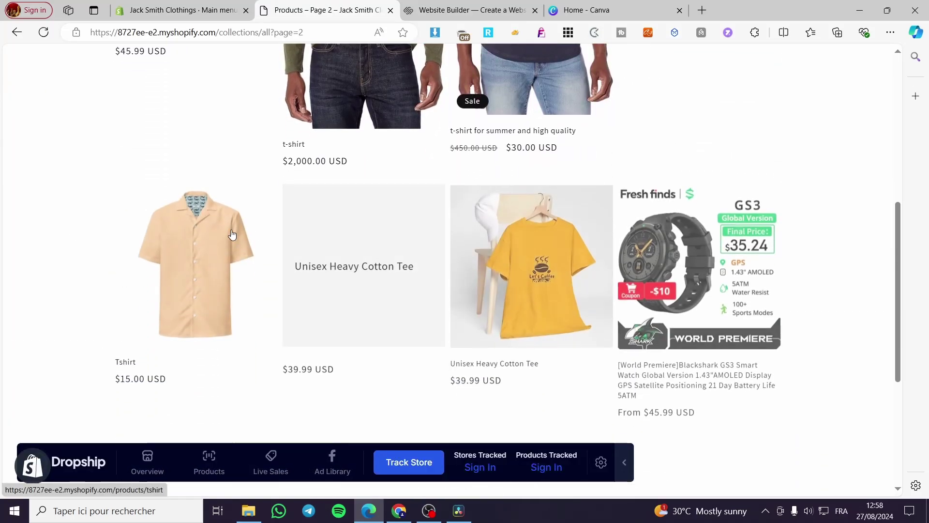
pyautogui.scroll(7, 692, 356)
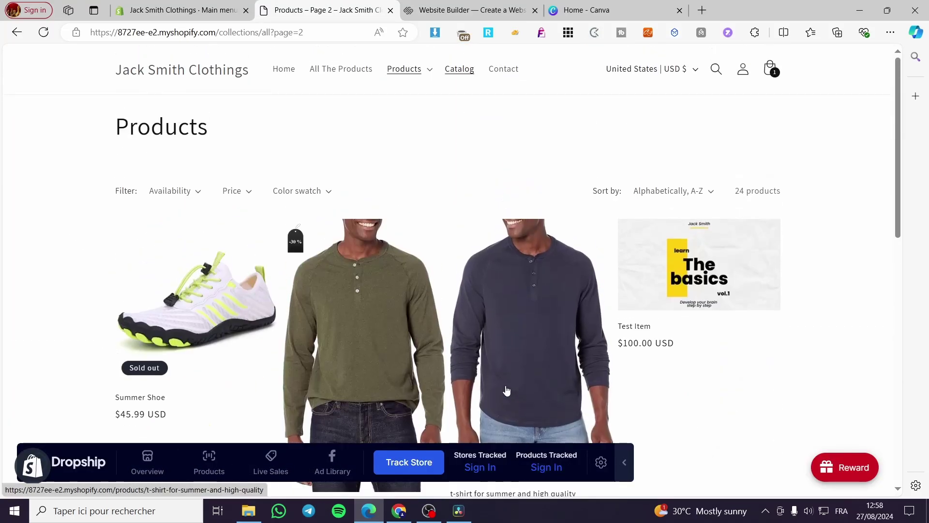
pyautogui.click(183, 10)
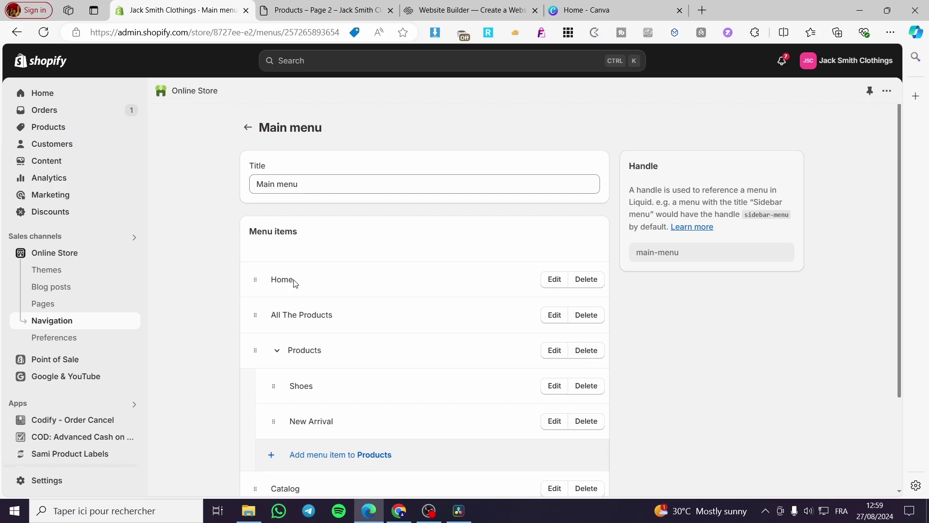
# Replace the Home item's home-page link with the pasted collections/all URL and apply the change
pyautogui.click(555, 280)
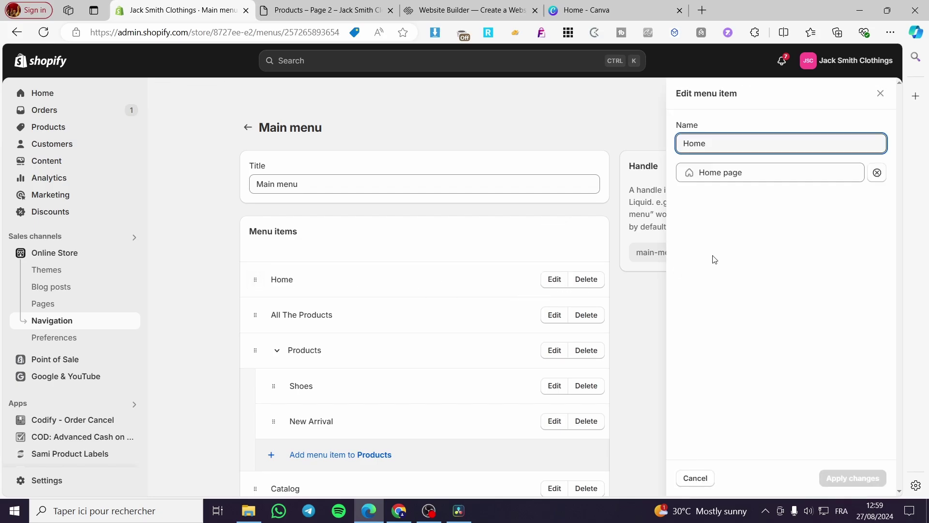
pyautogui.click(877, 174)
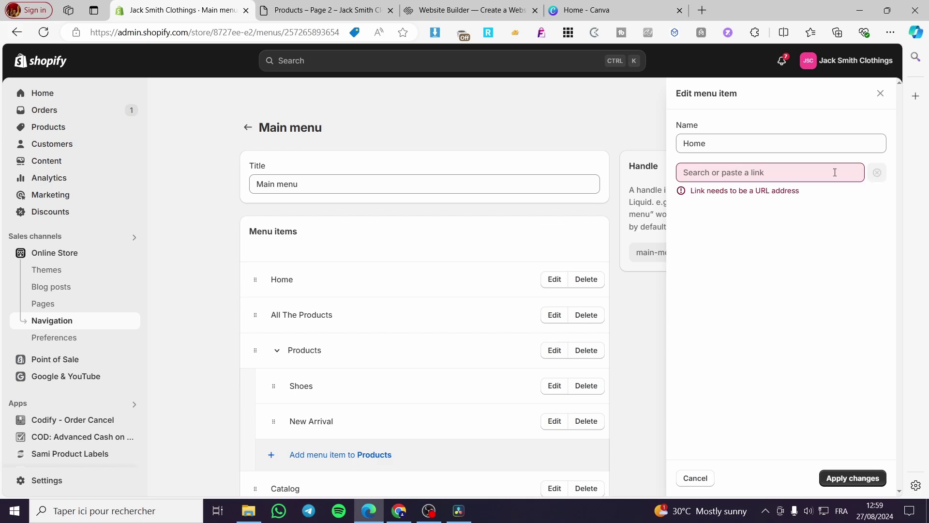
pyautogui.click(835, 173)
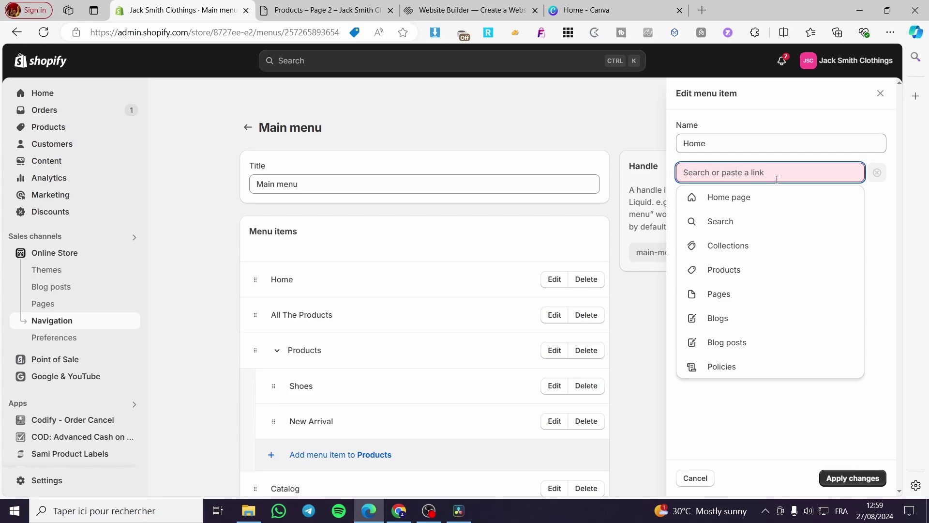
pyautogui.hotkey('ctrl', 'v')
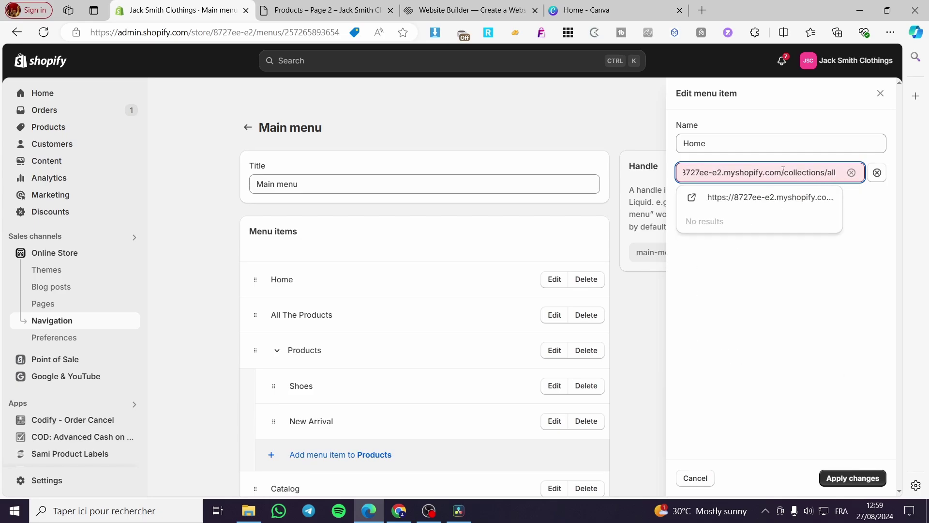
pyautogui.click(754, 204)
pyautogui.click(842, 479)
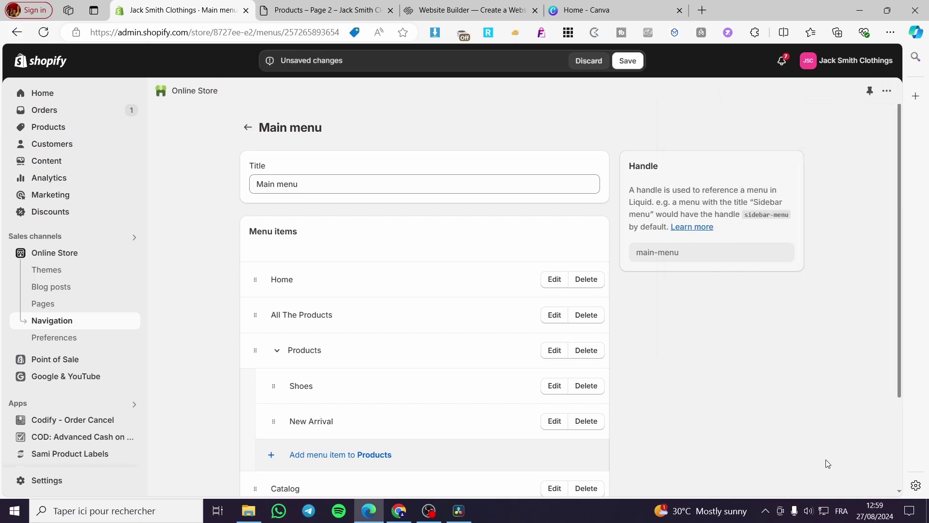
# Save the Main menu, open the live store, and confirm Home leads to the 24-product collections/all page
pyautogui.click(630, 61)
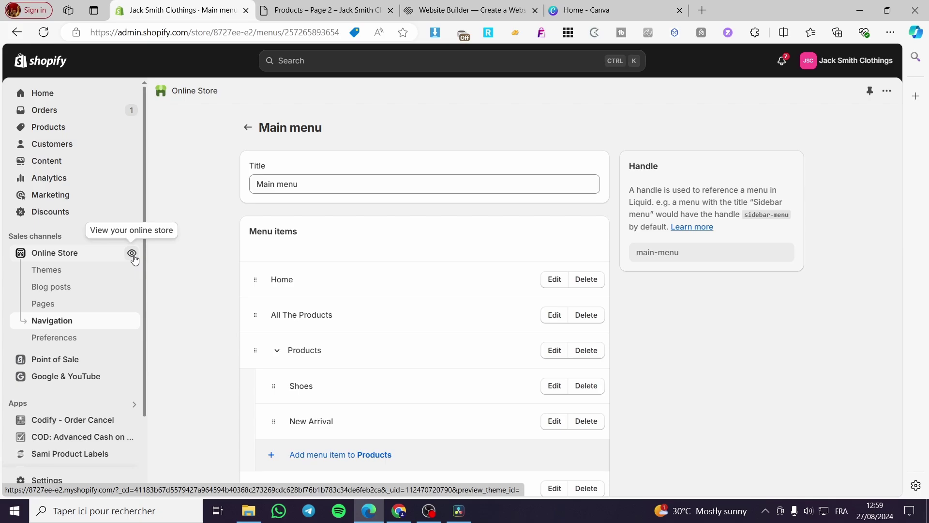
pyautogui.click(132, 253)
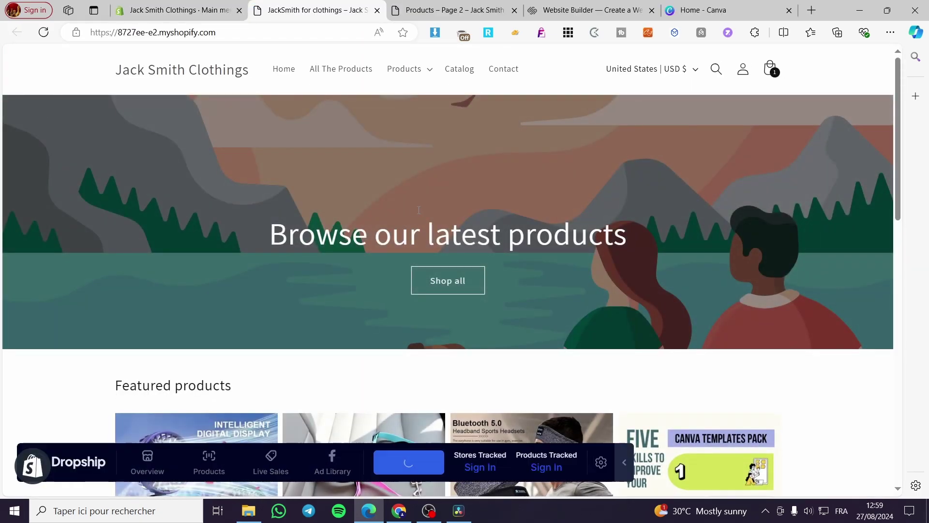
pyautogui.click(279, 71)
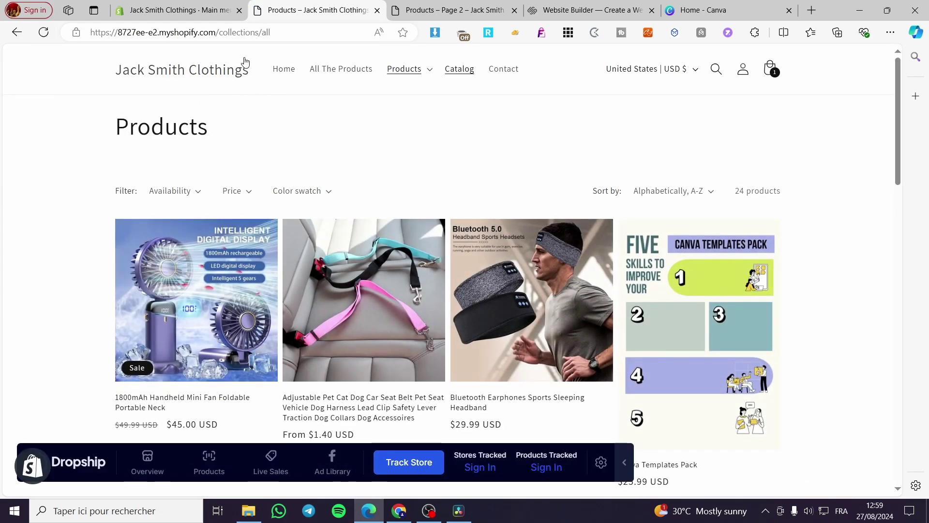
pyautogui.scroll(-10, 631, 289)
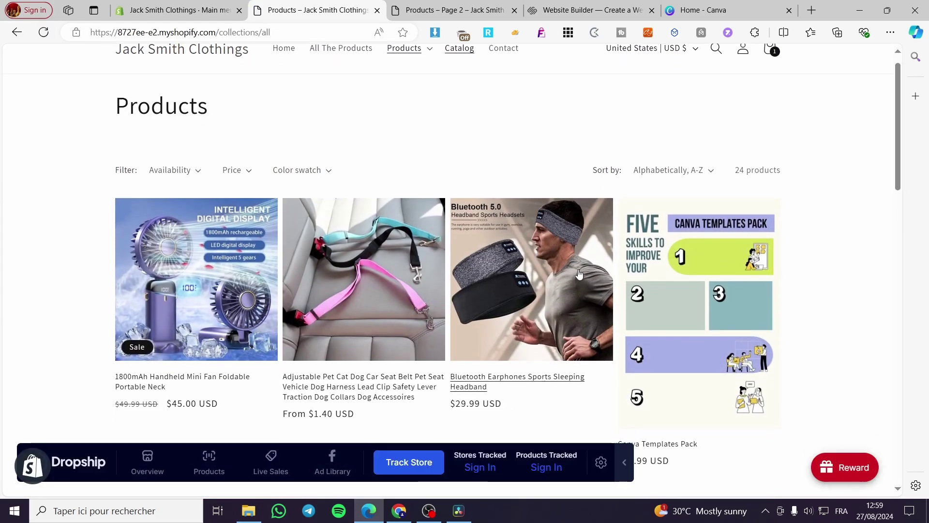